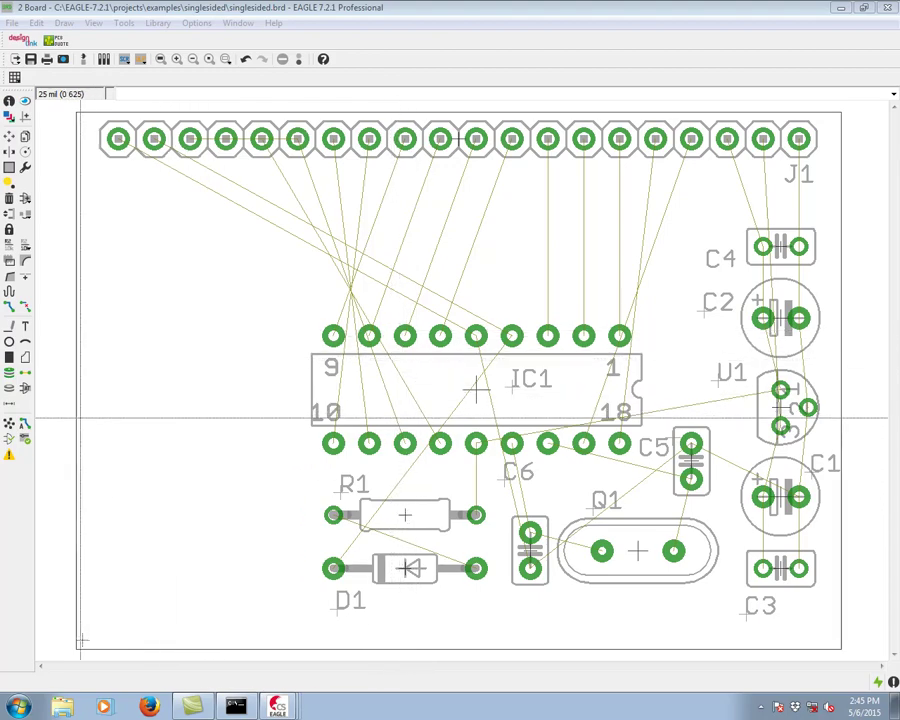
Step: Open the autorouter setup, keep Low effort, and disable Auto grid selection to expose the 25 mil grid
{"action": "left_click", "coordinate": [25, 425]}
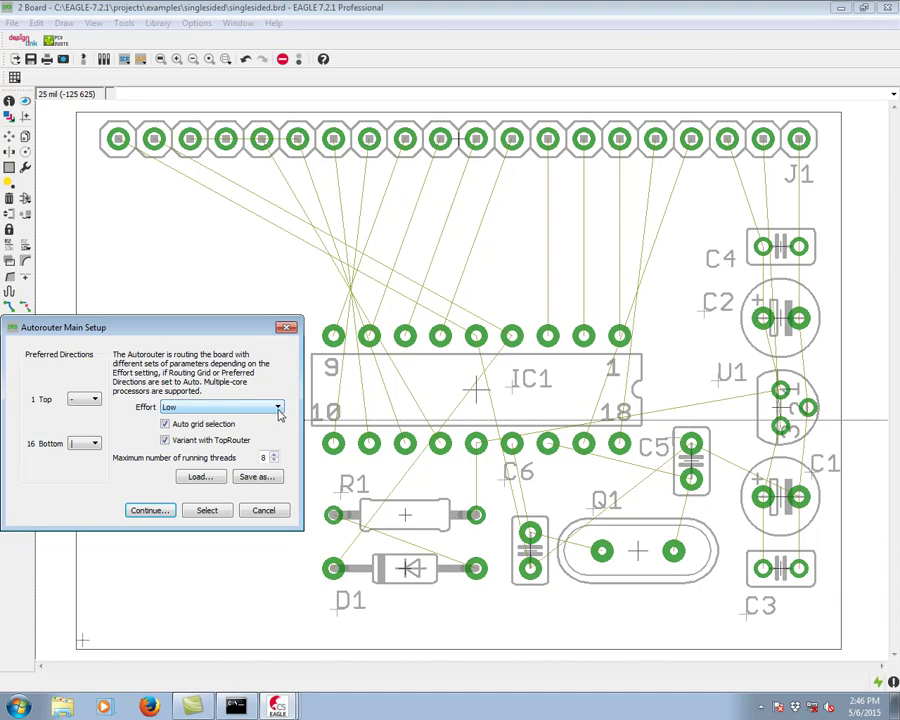
{"action": "left_click", "coordinate": [278, 409]}
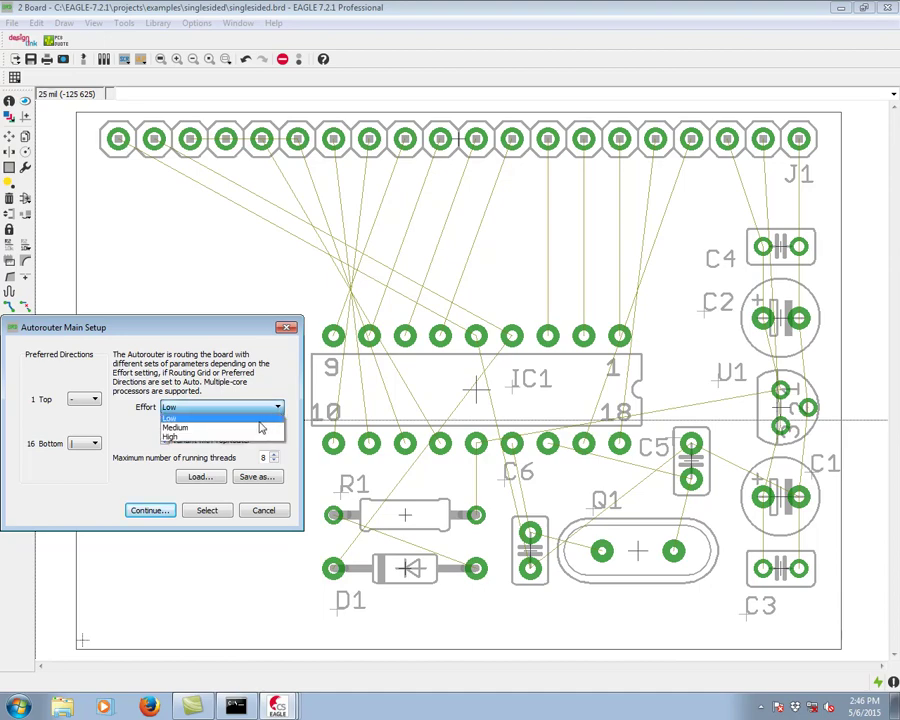
{"action": "left_click", "coordinate": [204, 420]}
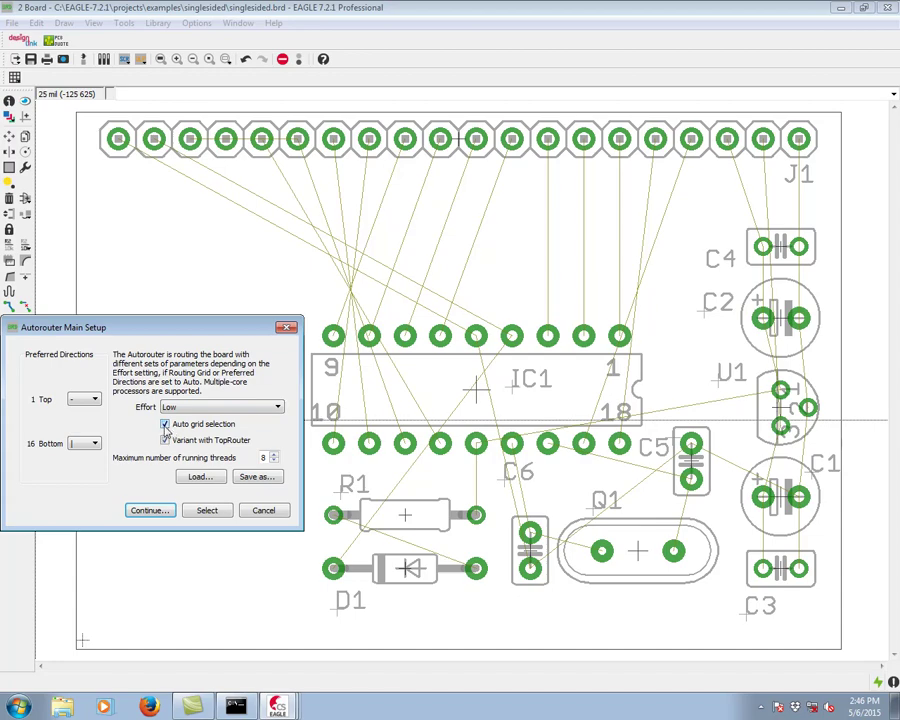
{"action": "left_click", "coordinate": [166, 425]}
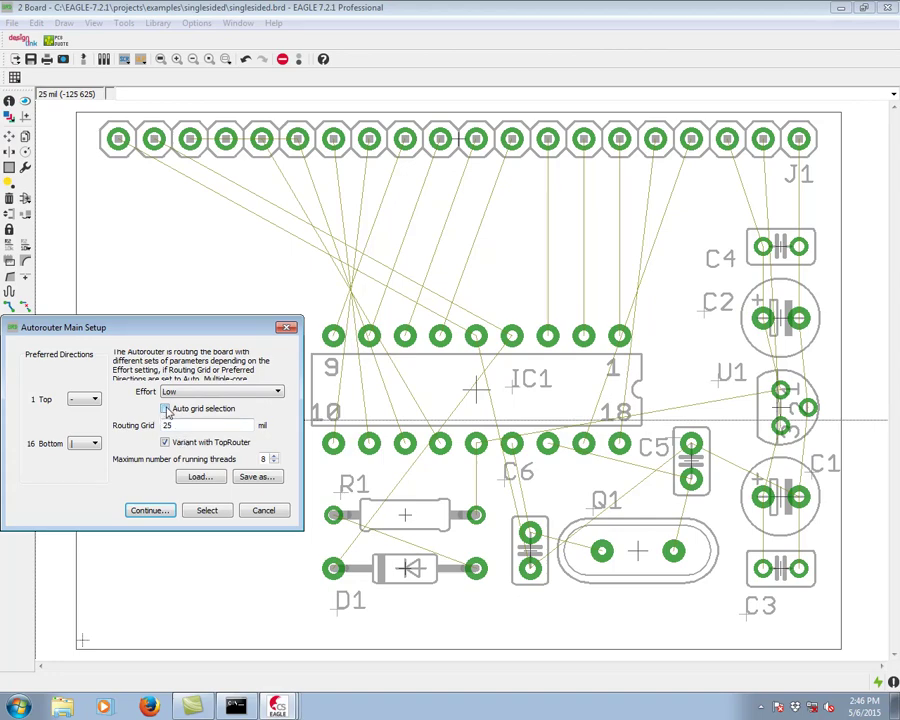
Step: Re-enable Auto grid selection, keeping Low effort and Variant with TopRouter checked
{"action": "left_click", "coordinate": [166, 409]}
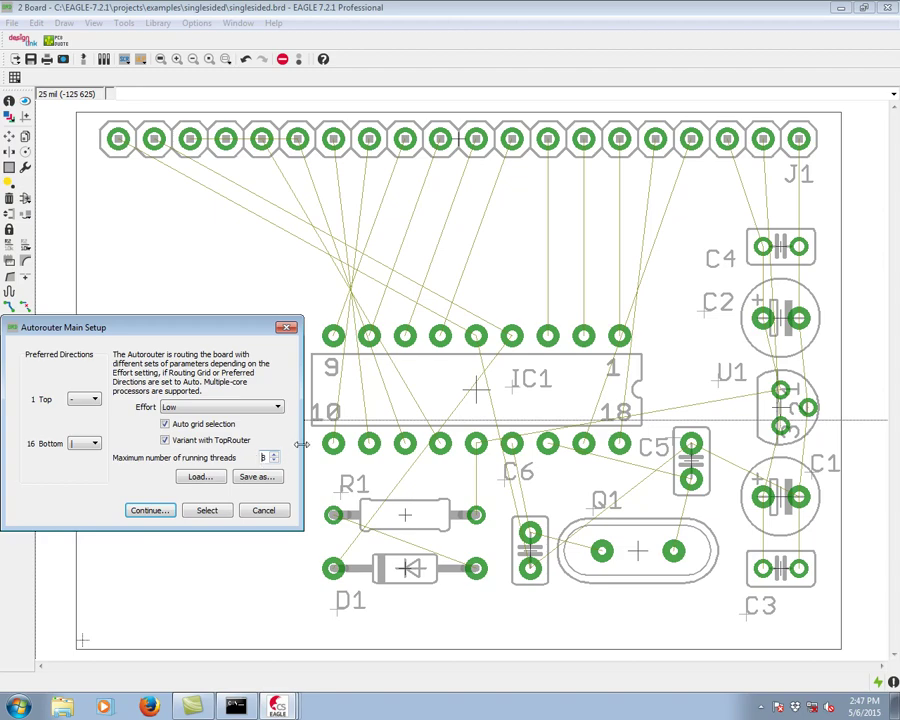
Step: Continue to the Routing Variants dialog and select variant 3, then the TopRouter variant 1
{"action": "left_click", "coordinate": [148, 511]}
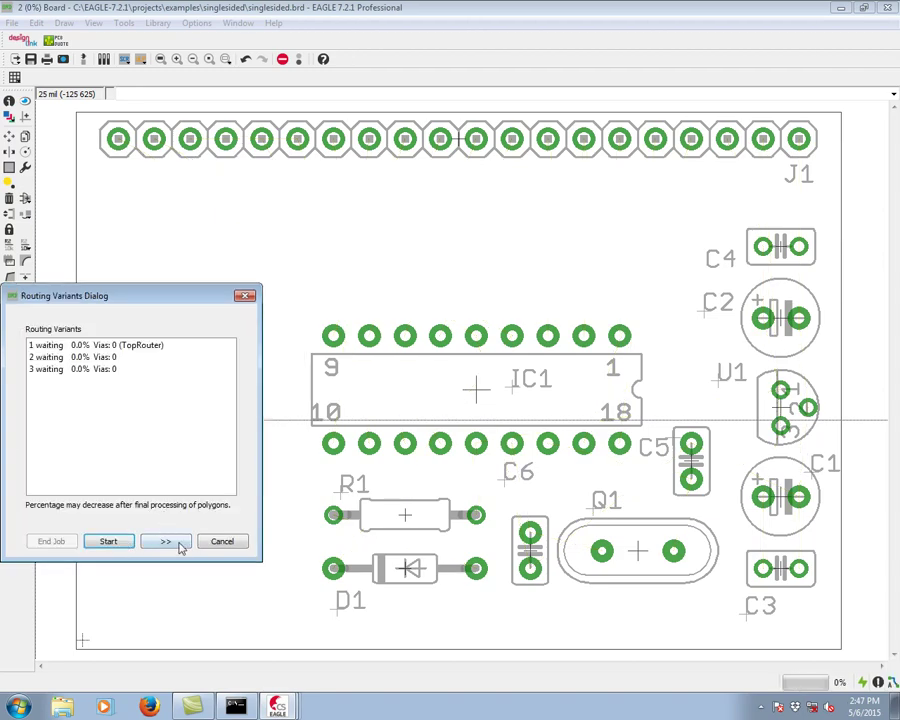
{"action": "left_click", "coordinate": [80, 371]}
{"action": "left_click", "coordinate": [80, 347]}
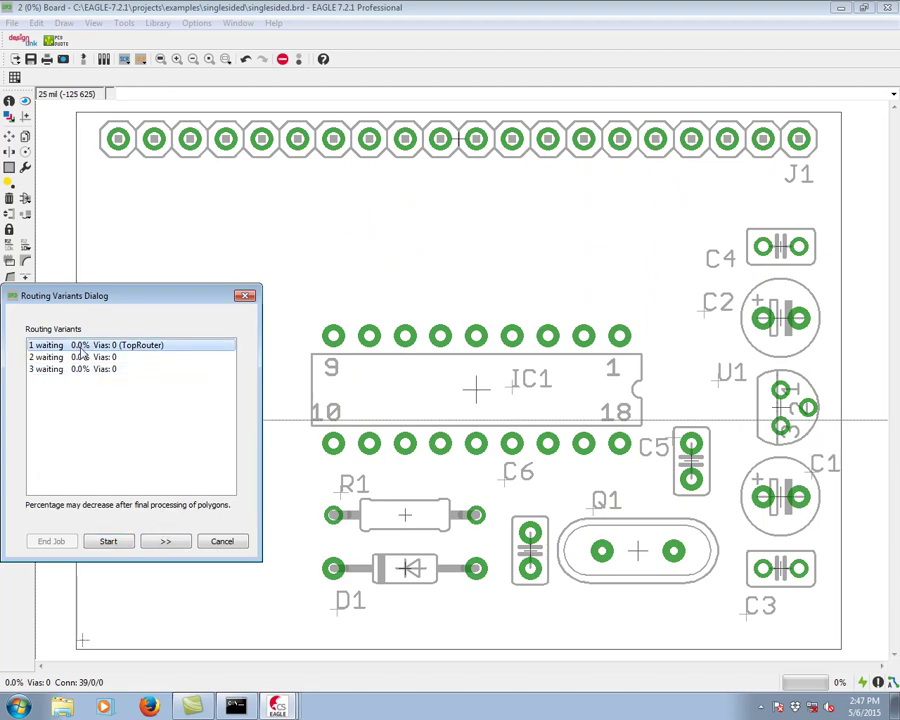
Step: Expand the per-variant settings and browse the Busses and Optimize tabs for variants 2 and 3
{"action": "left_click", "coordinate": [168, 542]}
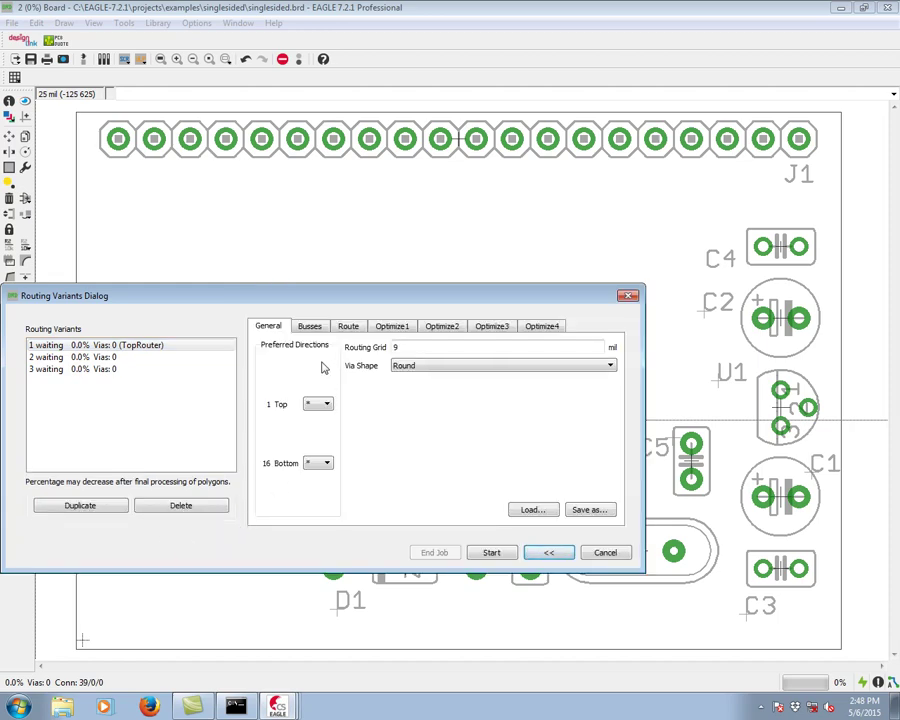
{"action": "left_click", "coordinate": [309, 327]}
{"action": "left_click", "coordinate": [390, 327]}
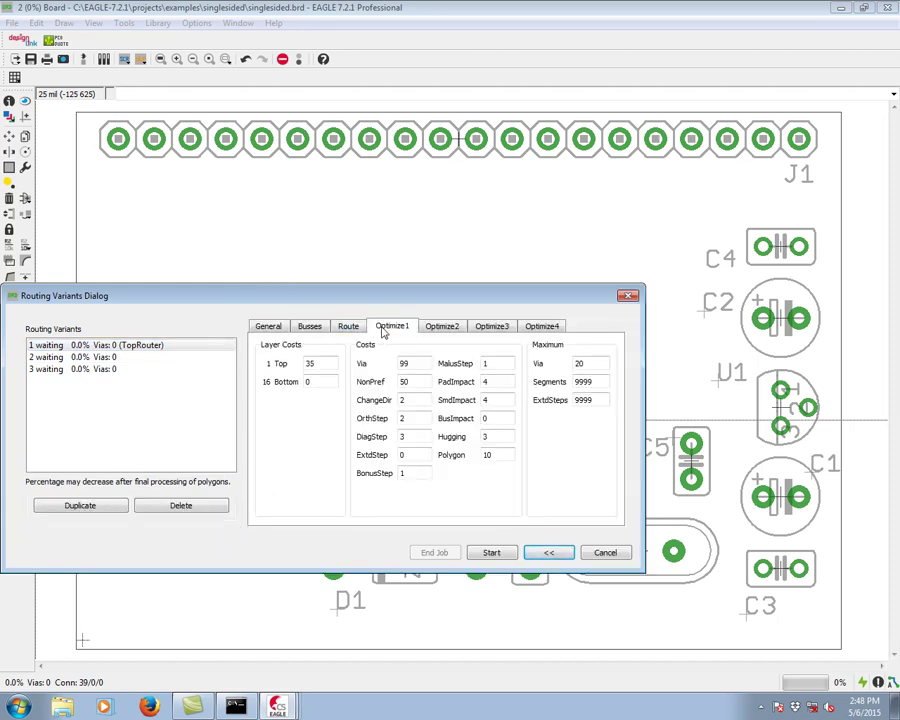
{"action": "left_click", "coordinate": [442, 327]}
{"action": "left_click", "coordinate": [65, 358]}
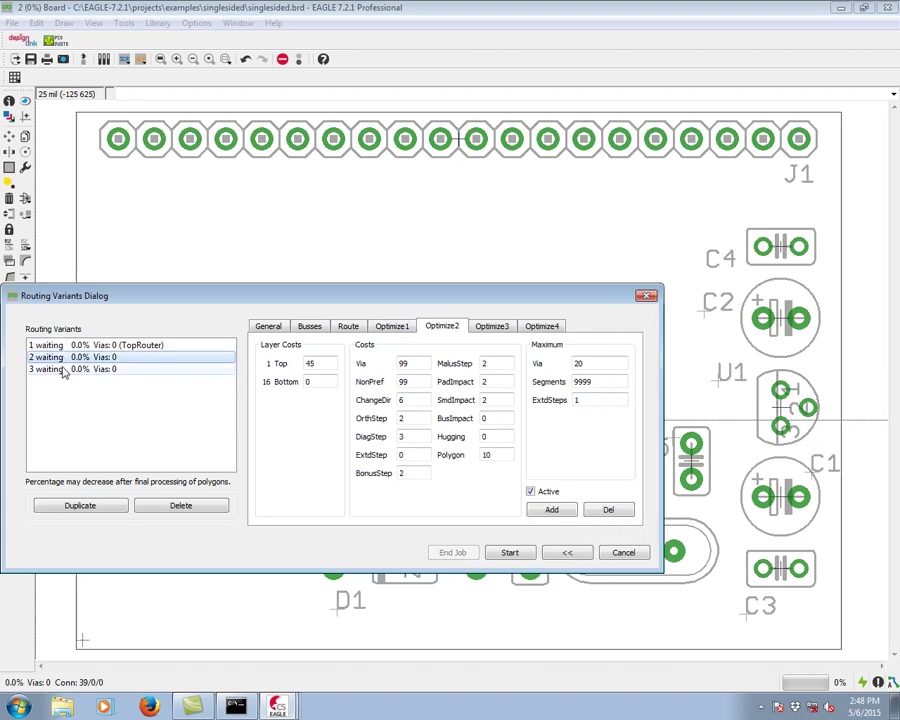
{"action": "left_click", "coordinate": [80, 369]}
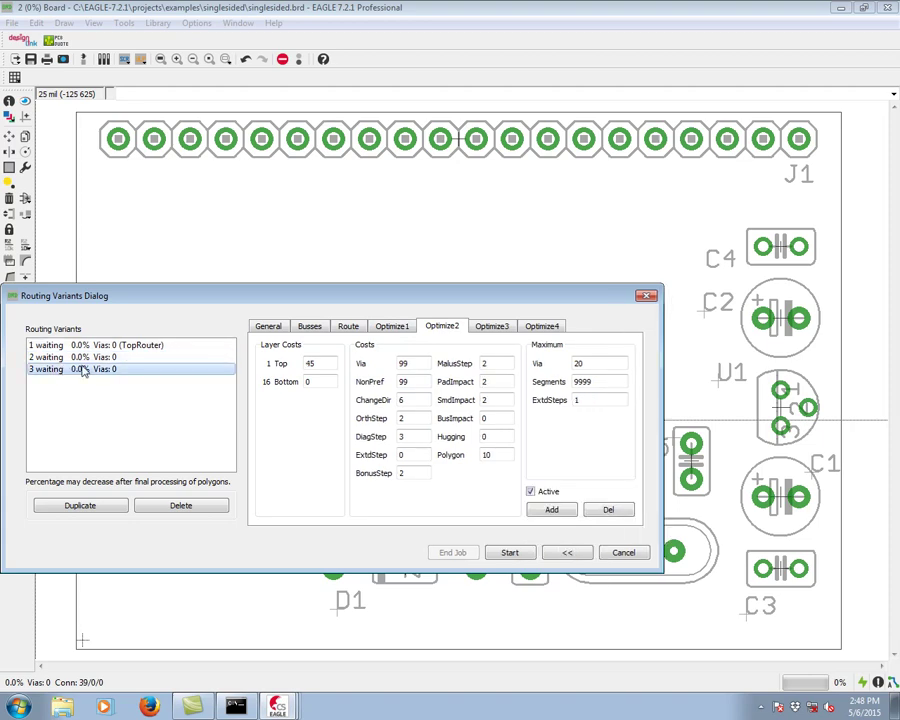
Step: Compare each variant's General routing grid, ending on variant 3's 12.5 mil grid with round vias
{"action": "left_click", "coordinate": [275, 329]}
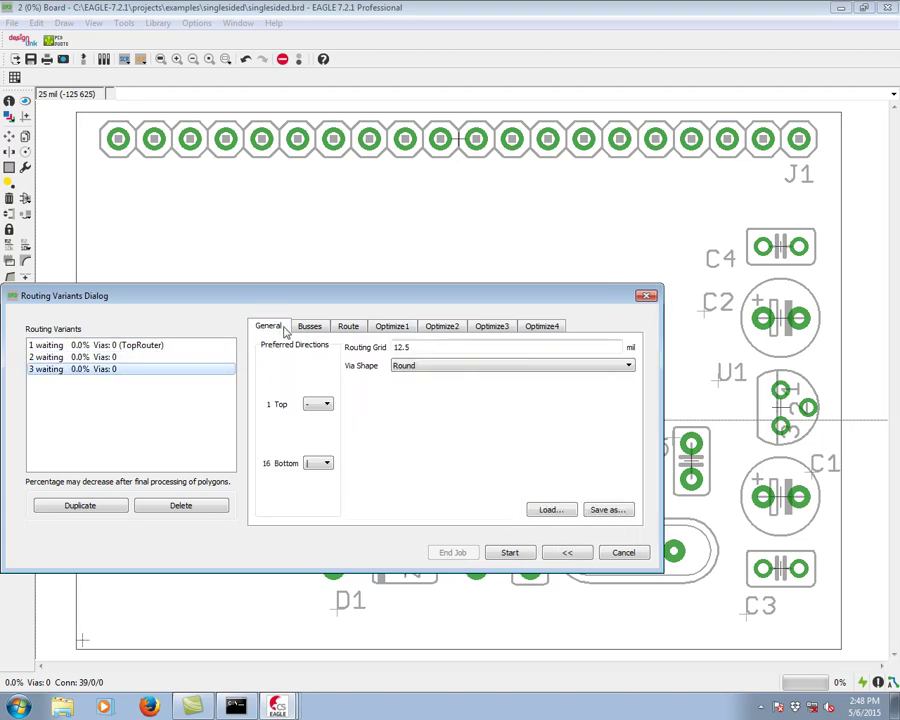
{"action": "left_click", "coordinate": [115, 357]}
{"action": "left_click", "coordinate": [110, 347]}
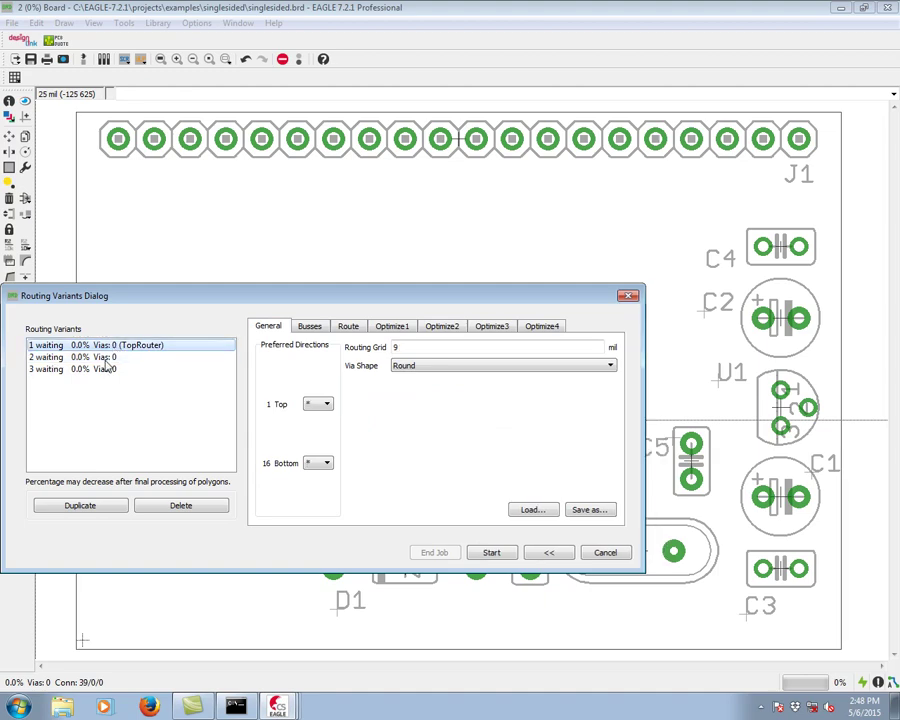
{"action": "left_click", "coordinate": [104, 358]}
{"action": "left_click", "coordinate": [101, 370]}
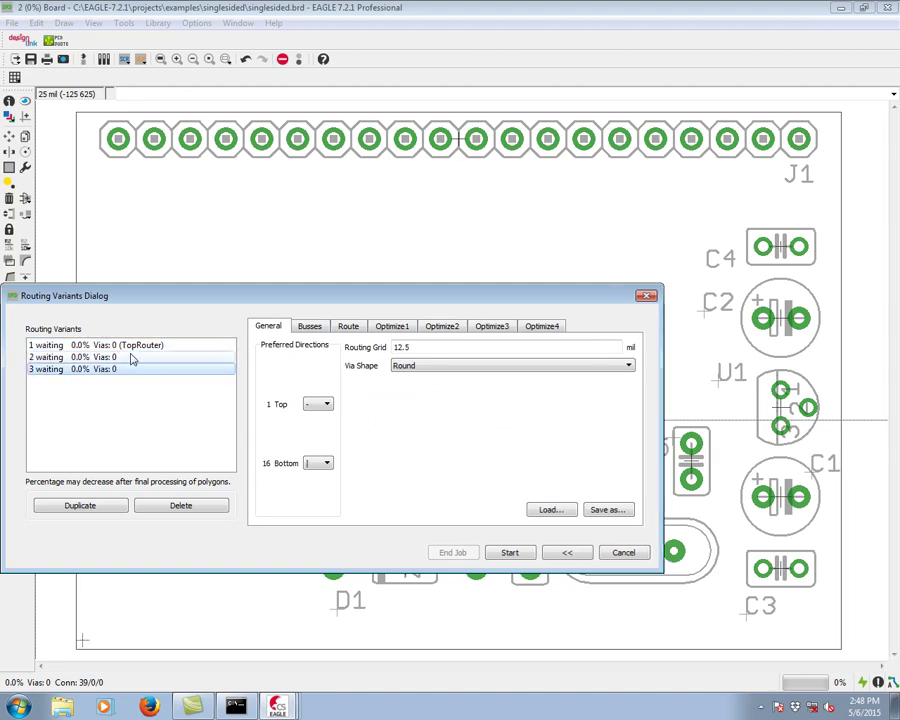
{"action": "left_click", "coordinate": [316, 332]}
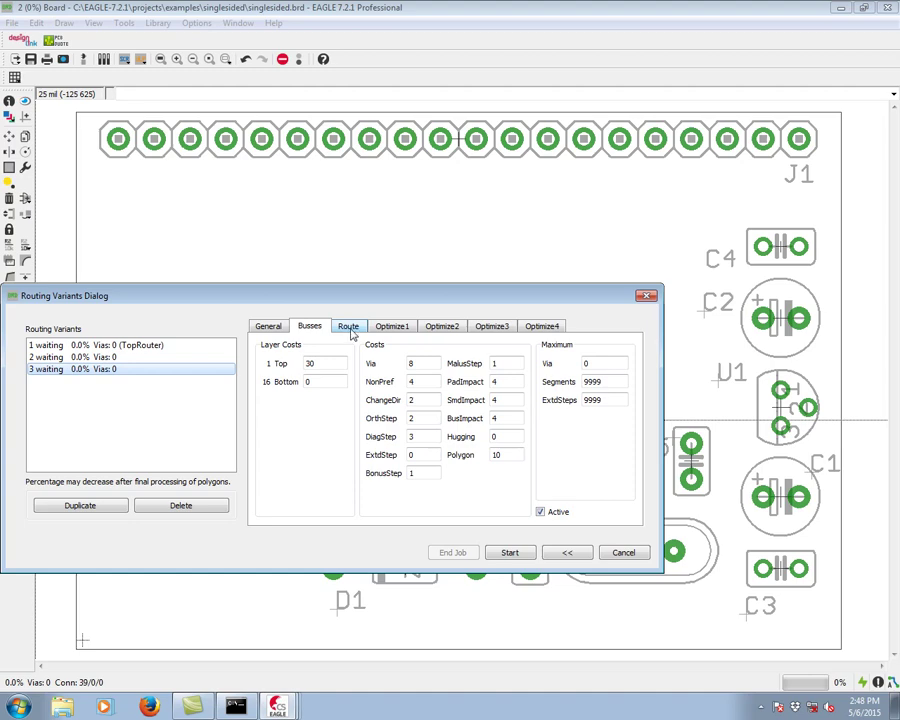
{"action": "left_click", "coordinate": [270, 330]}
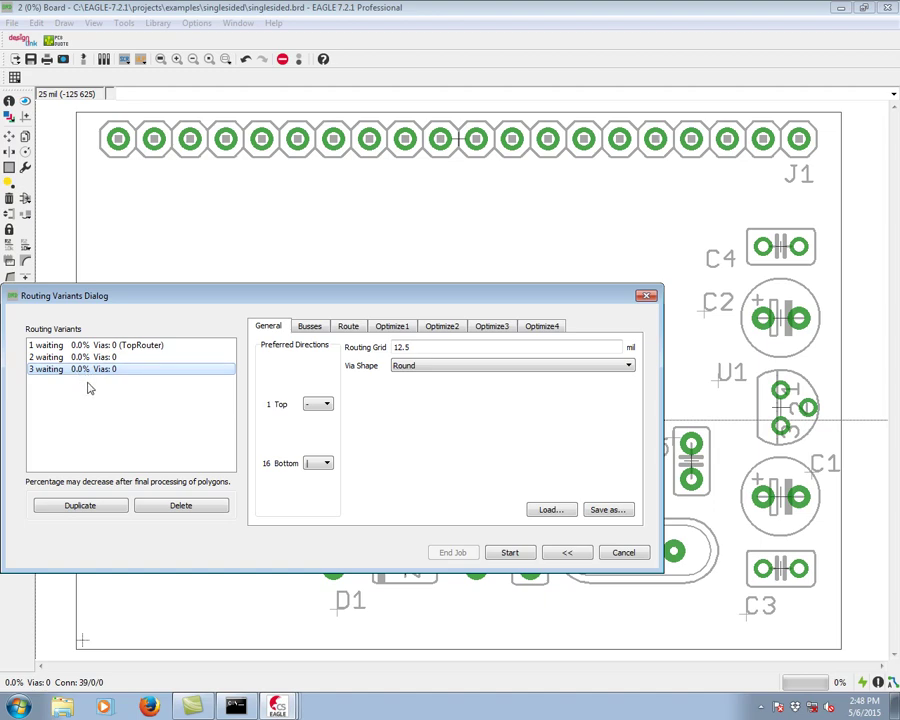
Step: Route all three variants and preview each: TopRouter 94.9%/12 vias, variant 2 100%/26, variant 3 100%/12
{"action": "left_click", "coordinate": [568, 553]}
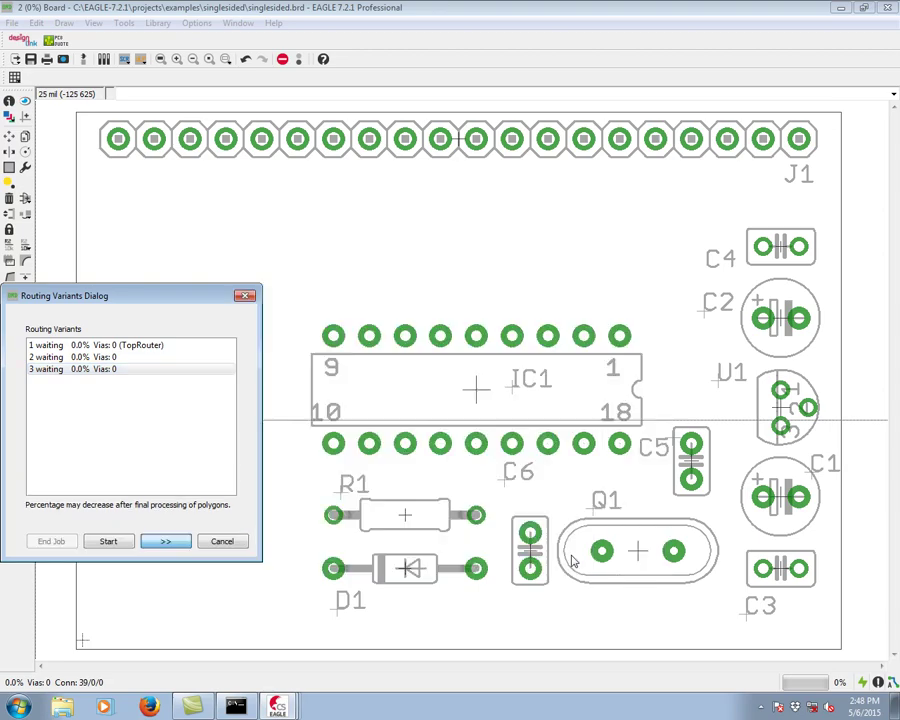
{"action": "left_click", "coordinate": [110, 541]}
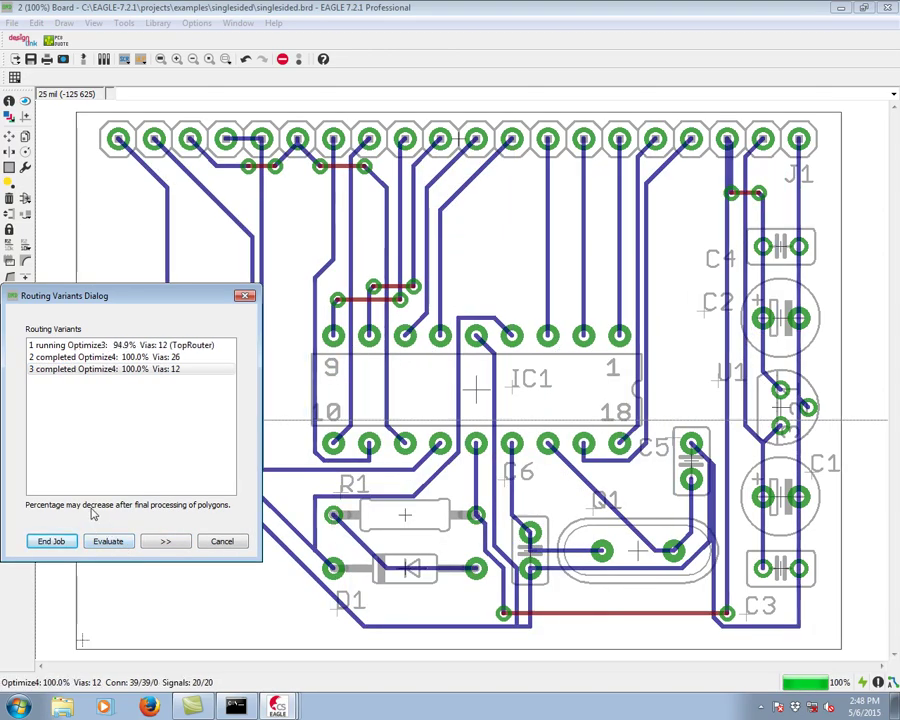
{"action": "left_click", "coordinate": [97, 346]}
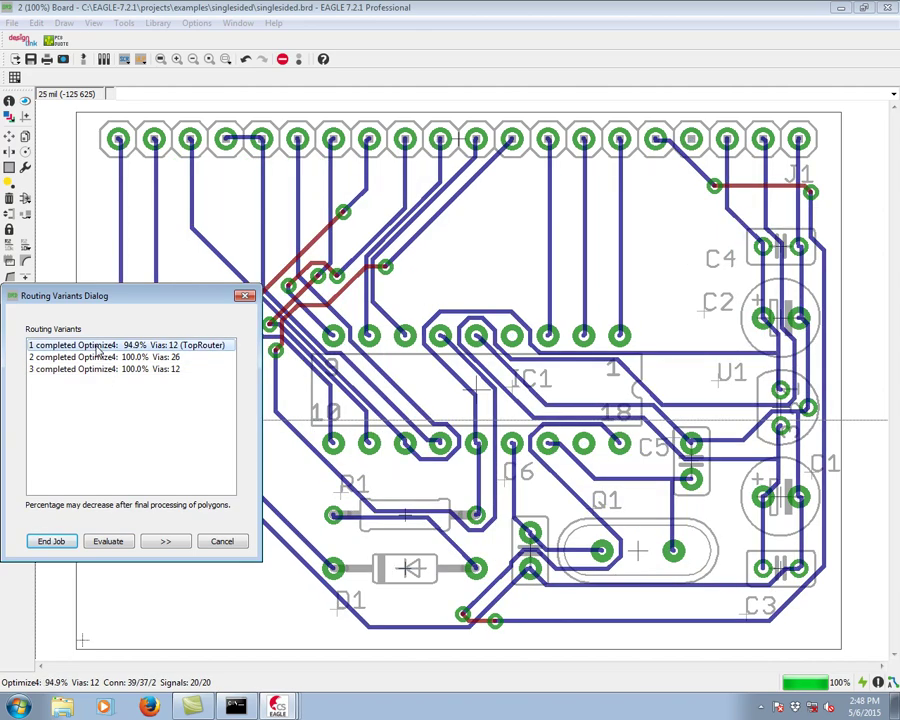
{"action": "left_click_drag", "start_coordinate": [120, 296], "coordinate": [123, 184]}
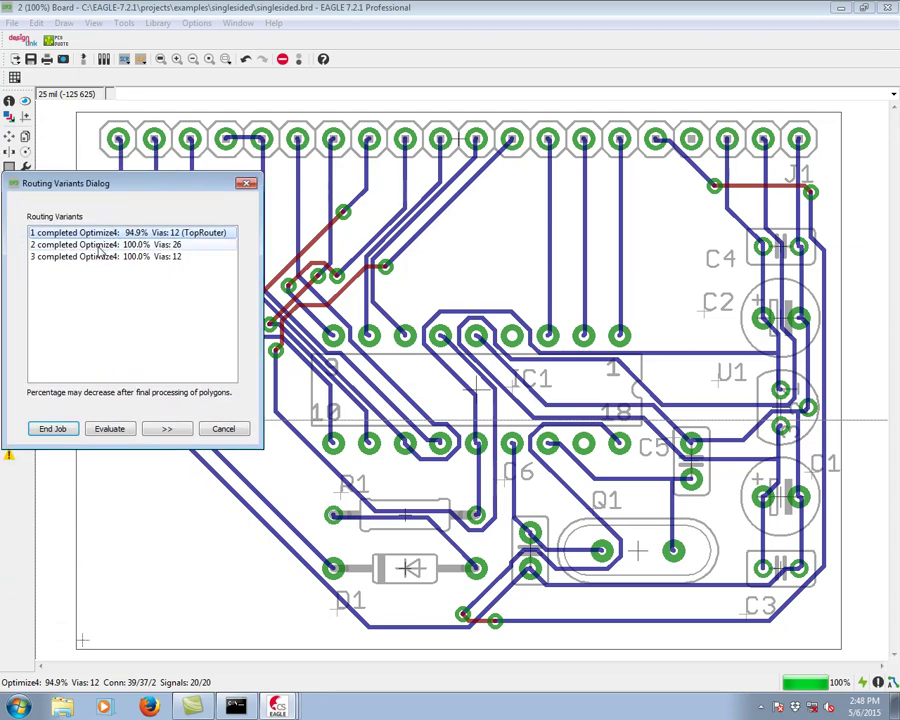
{"action": "left_click", "coordinate": [98, 244]}
{"action": "left_click", "coordinate": [98, 257]}
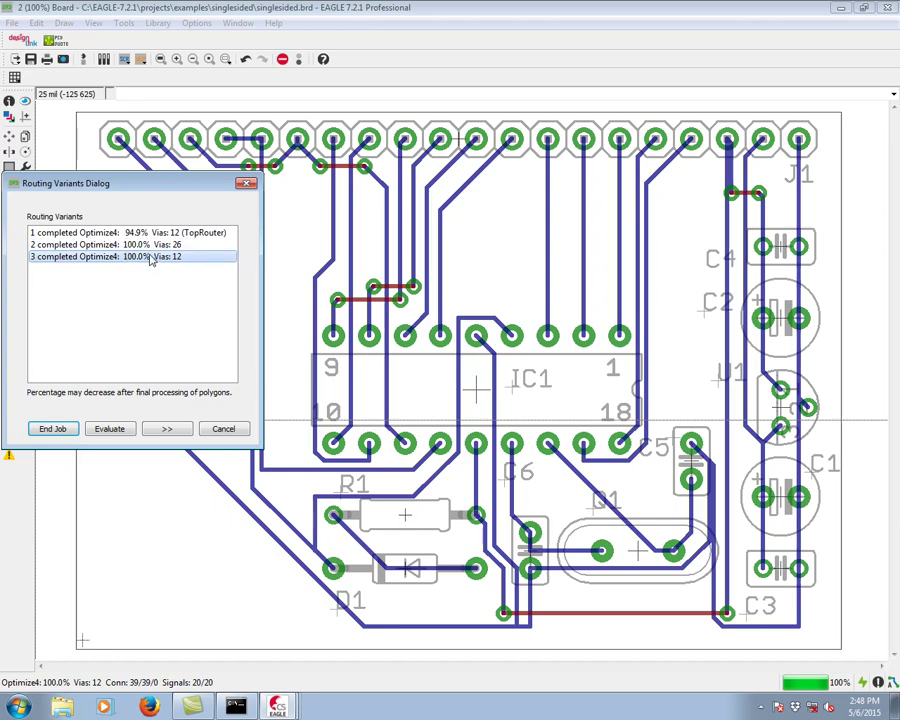
Step: Close the Routing Variants window and inspect variant 3's blue traces and red wire bridges on the board
{"action": "left_click", "coordinate": [112, 429]}
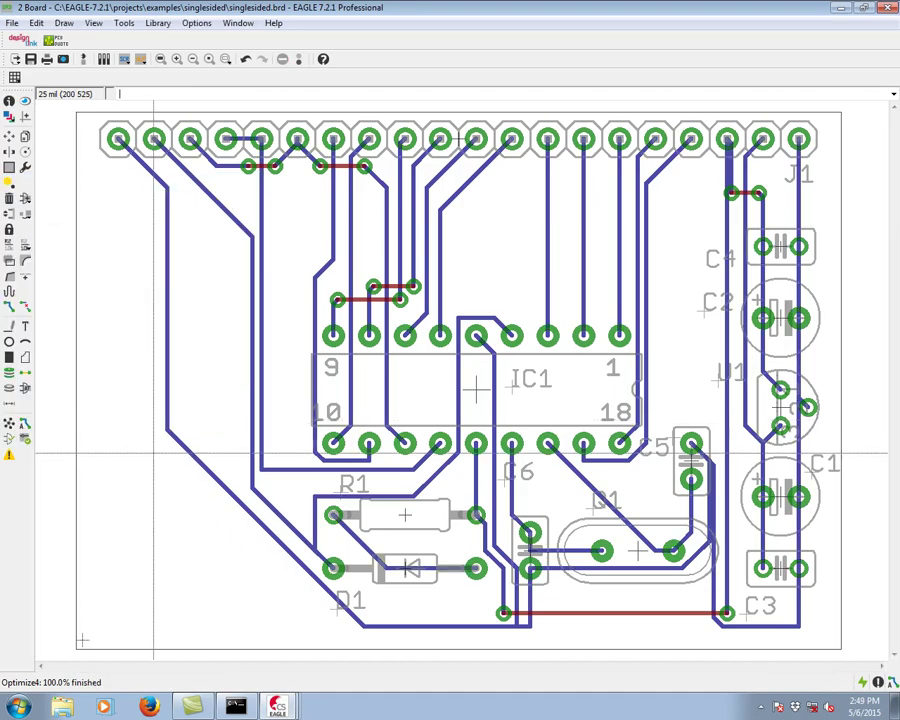
{"action": "scroll", "coordinate": [195, 205], "scroll_direction": "up", "scroll_amount": 2}
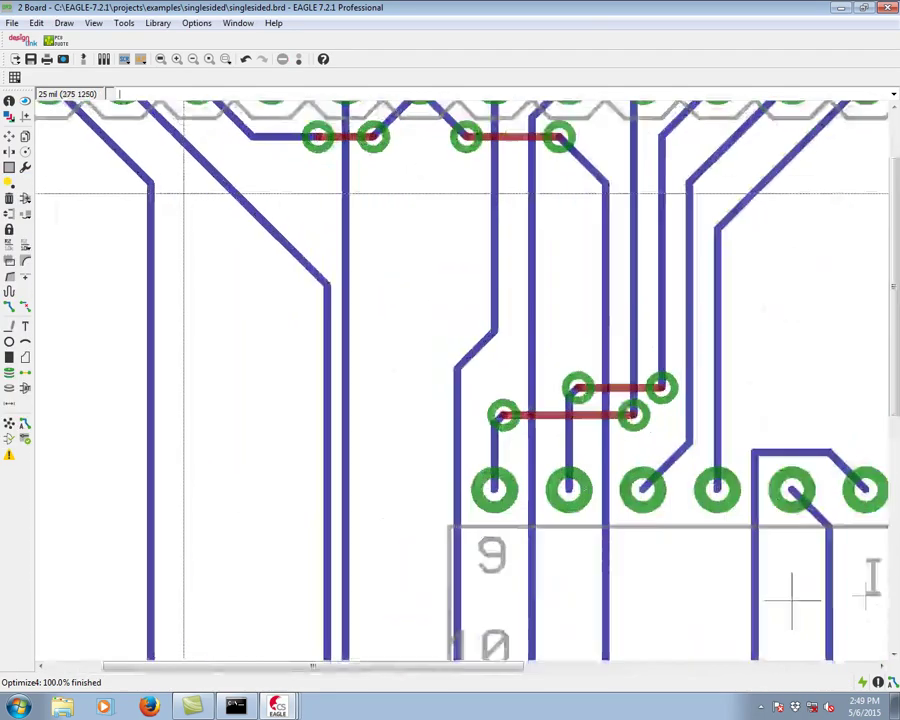
{"action": "scroll", "coordinate": [316, 190], "scroll_direction": "down", "scroll_amount": 2}
{"action": "scroll", "coordinate": [237, 262], "scroll_direction": "down", "scroll_amount": 5}
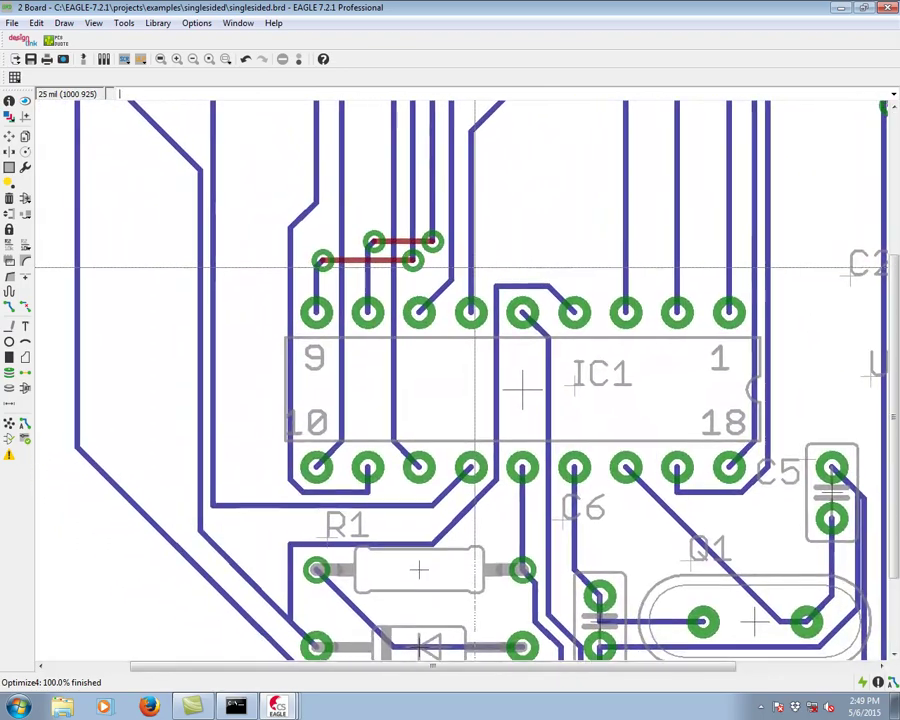
{"action": "middle_click_drag", "start_coordinate": [475, 268], "coordinate": [534, 413]}
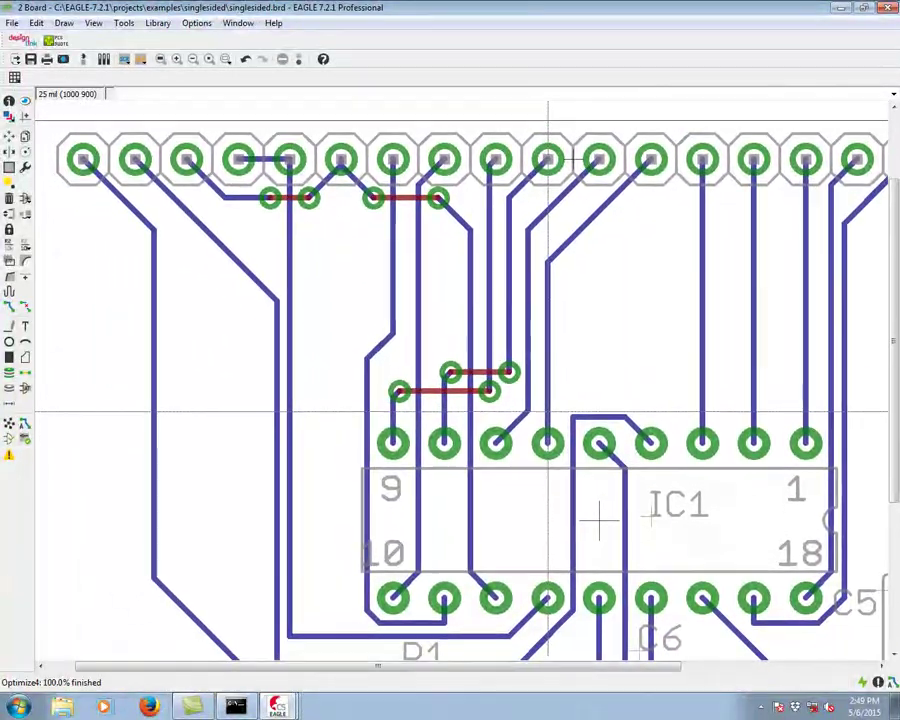
{"action": "scroll", "coordinate": [488, 357], "scroll_direction": "down", "scroll_amount": 2}
{"action": "middle_click_drag", "start_coordinate": [451, 323], "coordinate": [427, 292]}
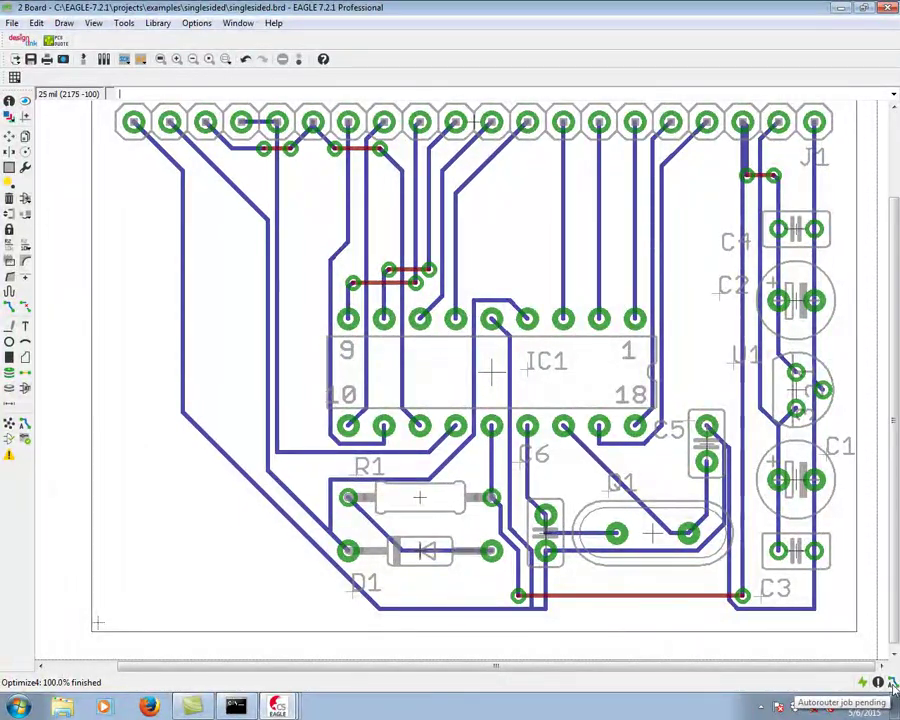
Step: Evaluate the pending job, select the TopRouter variant, and end the job keeping its 94.9% routing
{"action": "left_click", "coordinate": [893, 684]}
{"action": "left_click_drag", "start_coordinate": [734, 596], "coordinate": [598, 447]}
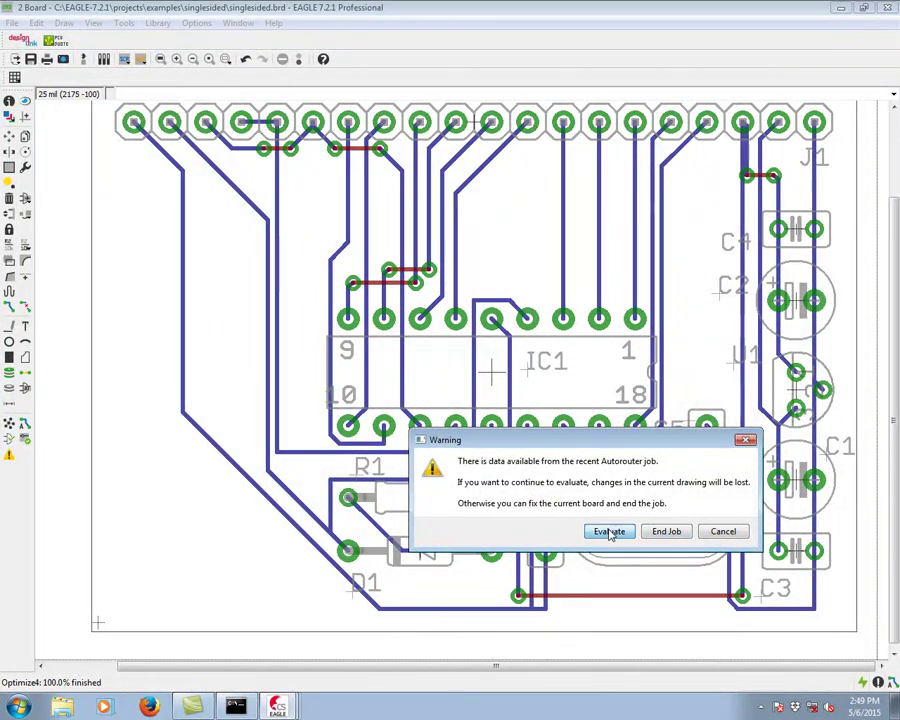
{"action": "left_click", "coordinate": [609, 532]}
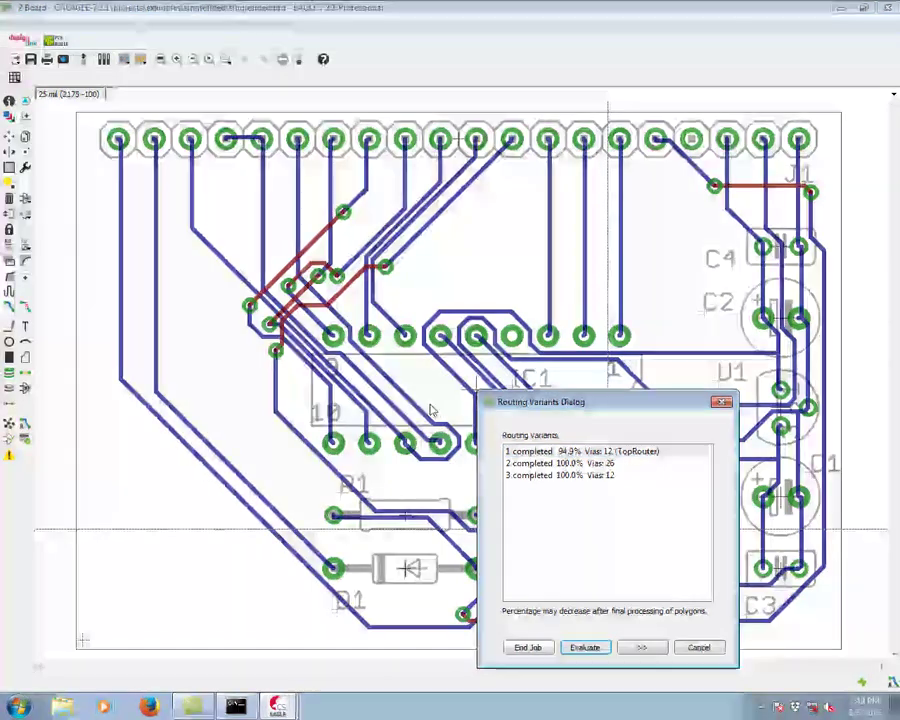
{"action": "left_click", "coordinate": [594, 452]}
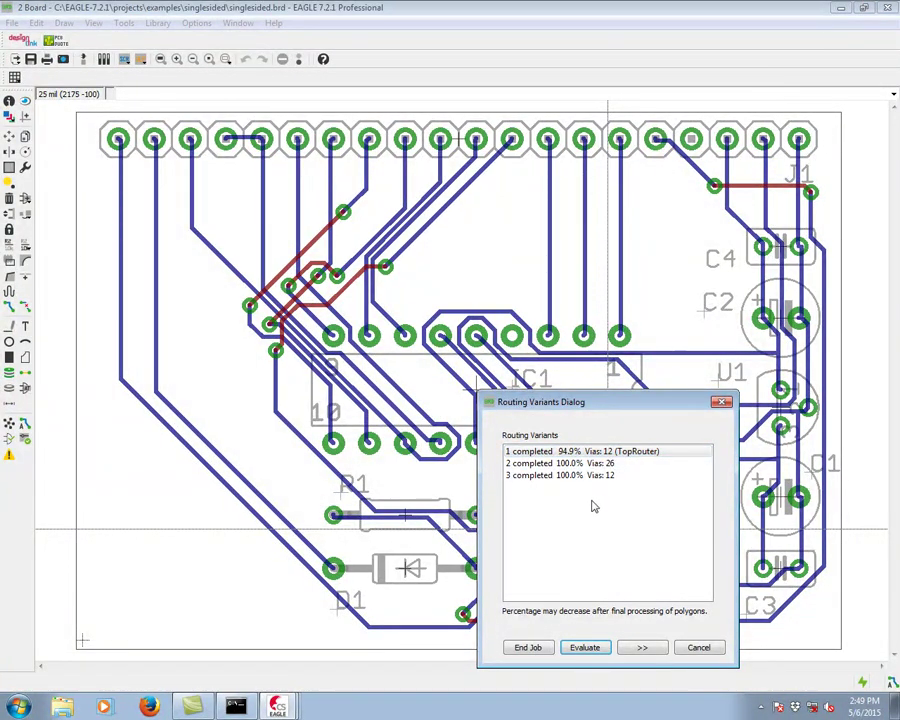
{"action": "left_click", "coordinate": [529, 648]}
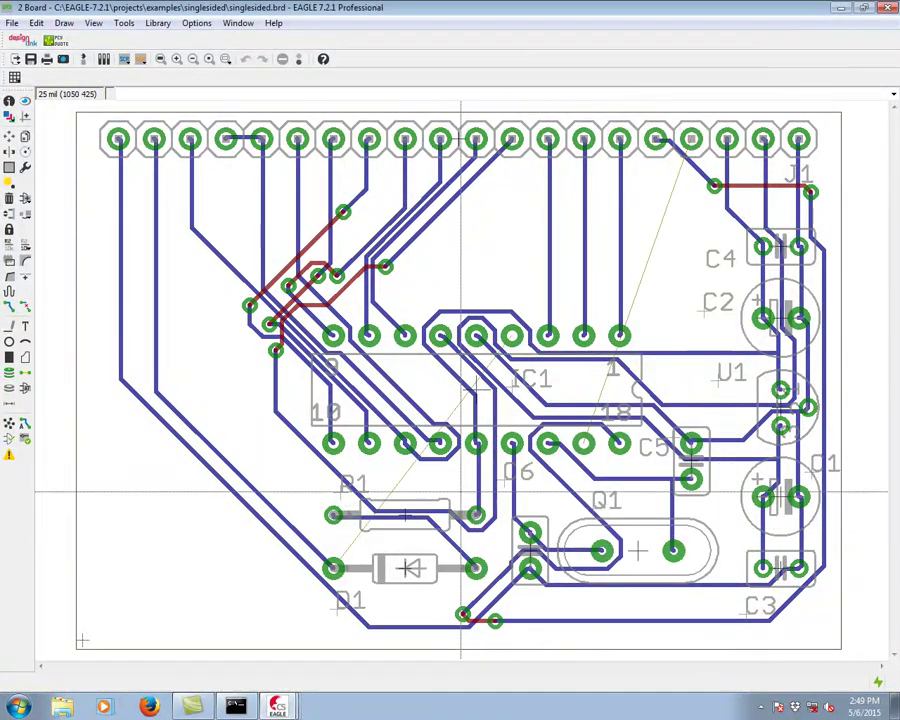